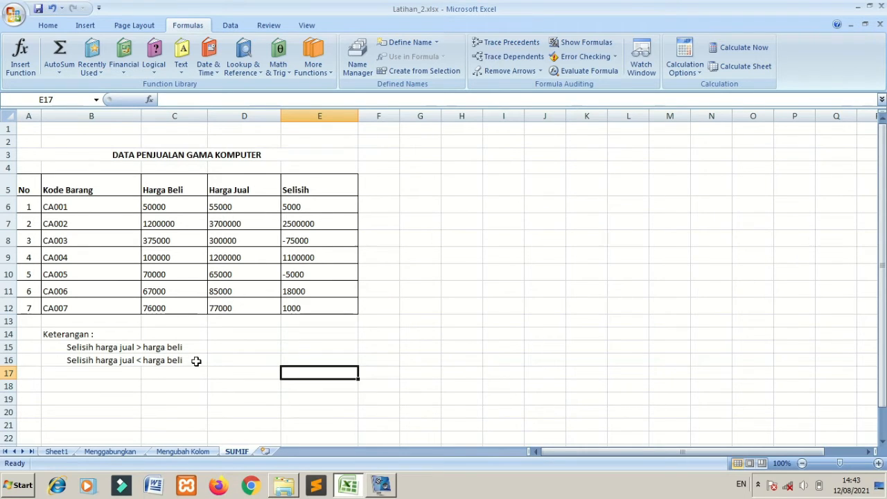
Step: Insert a SUMIF function in cell D15 and set its range to the Selisih values E6:E12
click(241, 349)
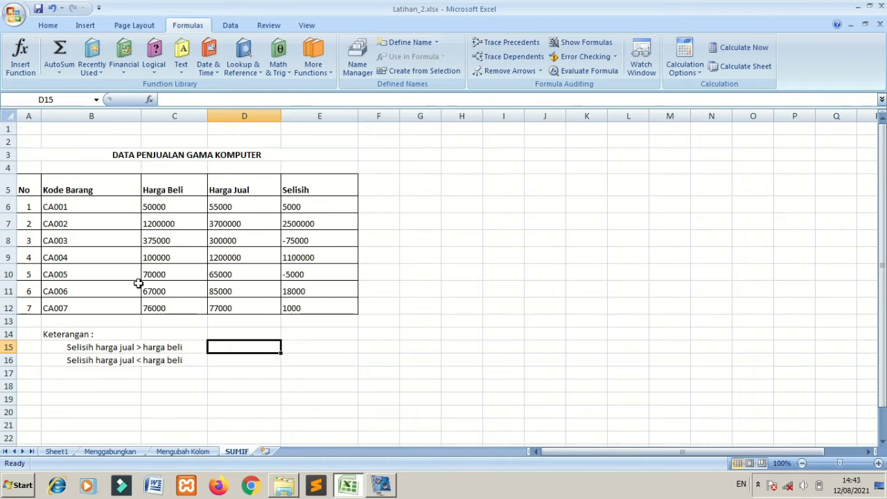
click(23, 68)
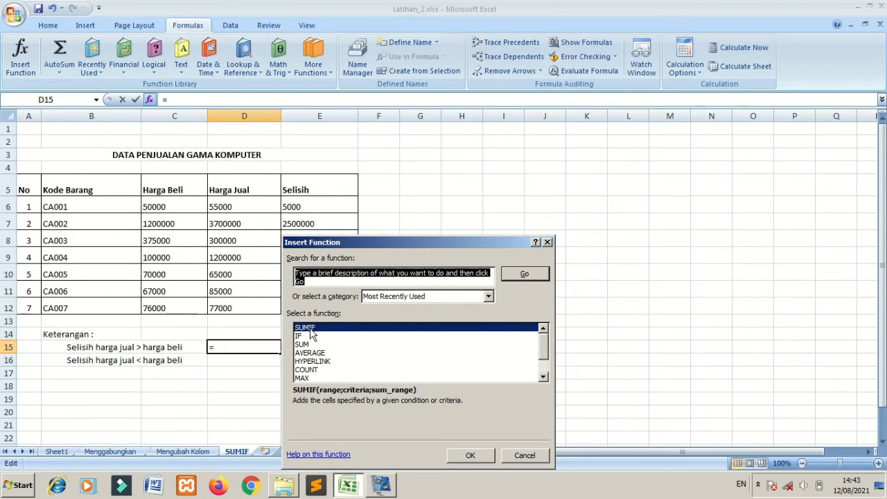
click(469, 456)
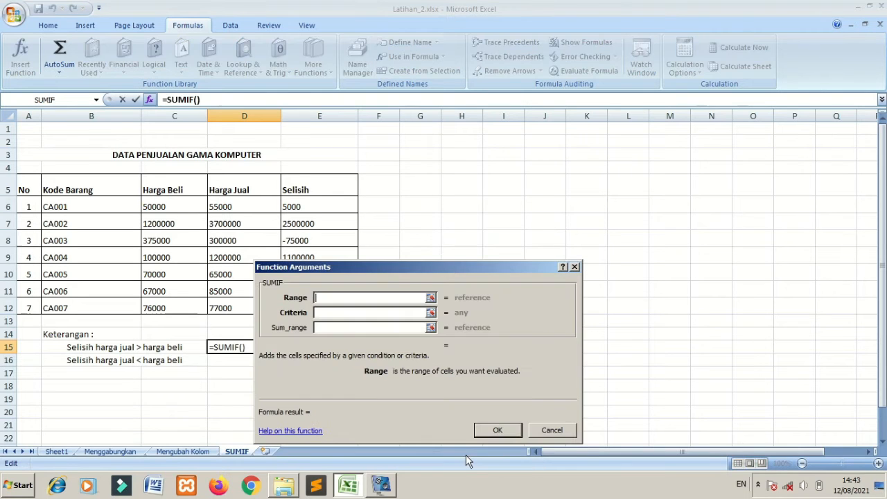
click(430, 298)
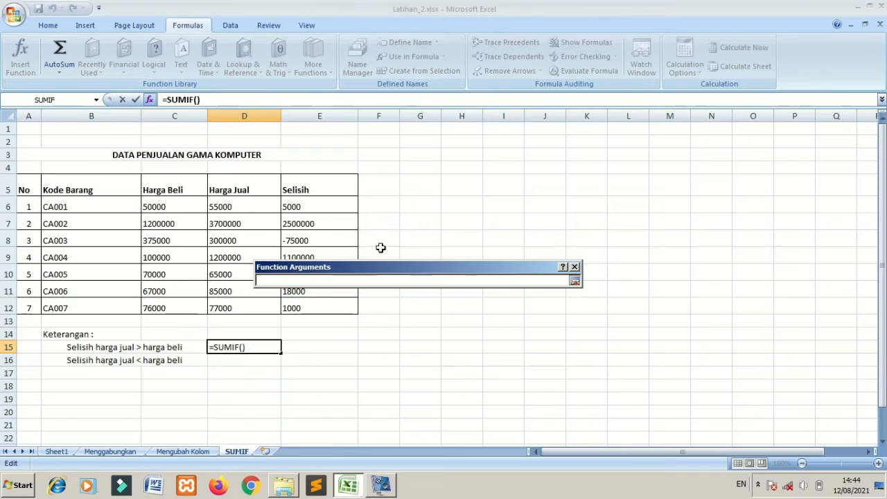
drag(332, 205, 328, 313)
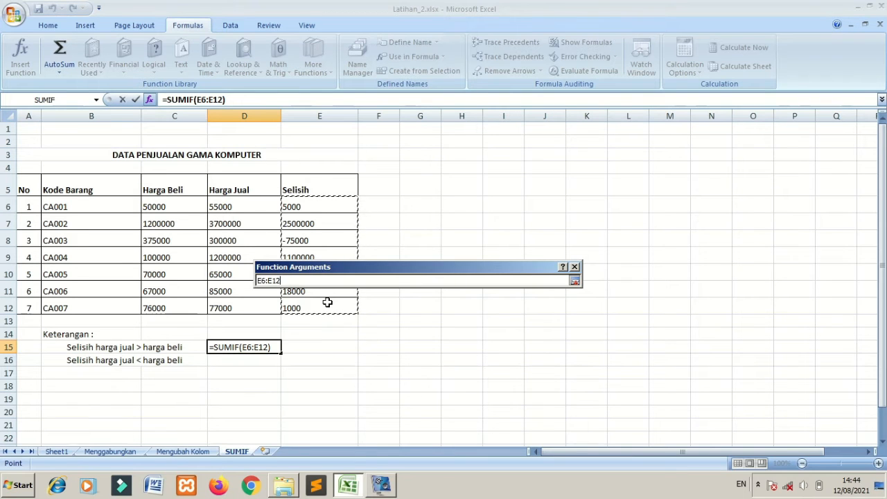
click(574, 281)
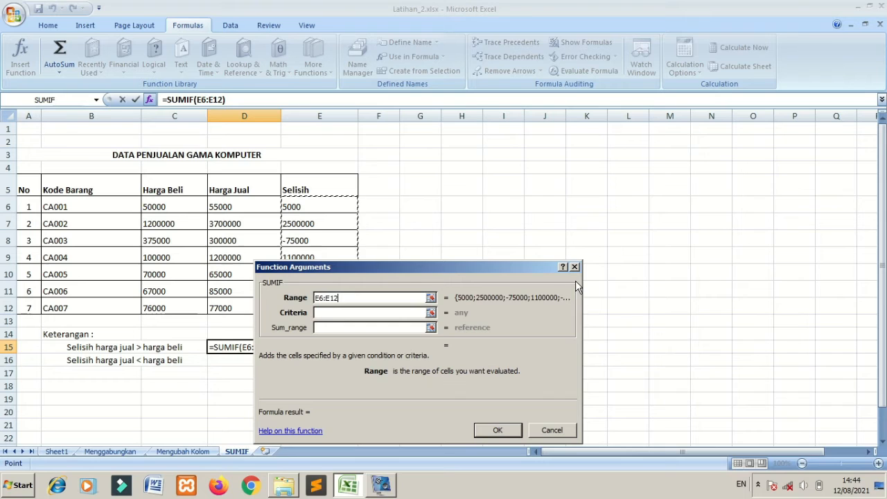
Step: Complete the SUMIF function in D15 with the criteria >0 and the sum range E6:E12
click(388, 318)
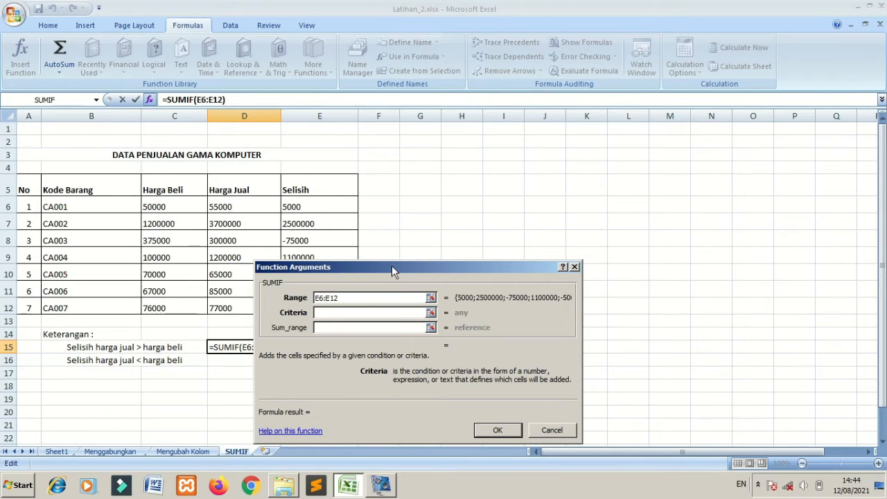
text(>0)
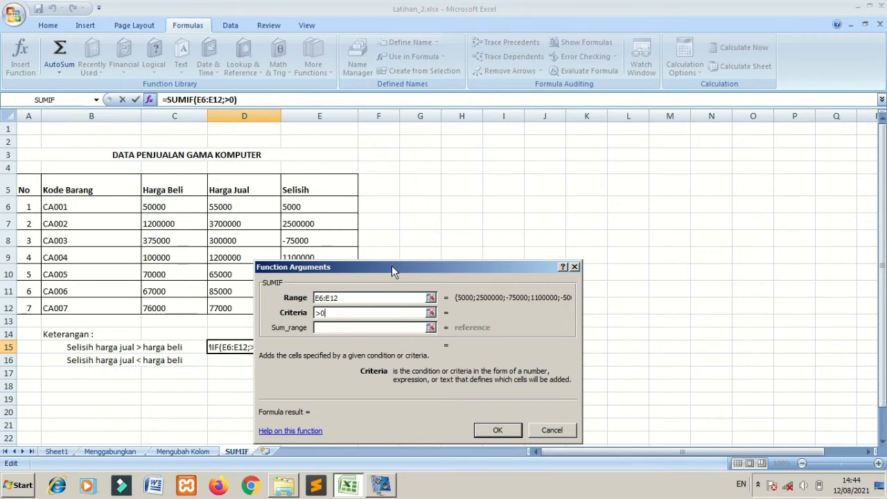
click(430, 328)
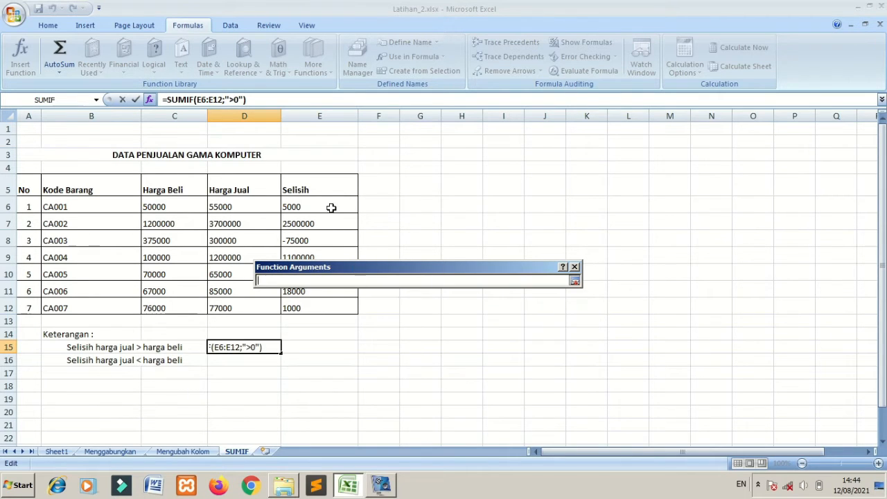
drag(326, 205, 322, 304)
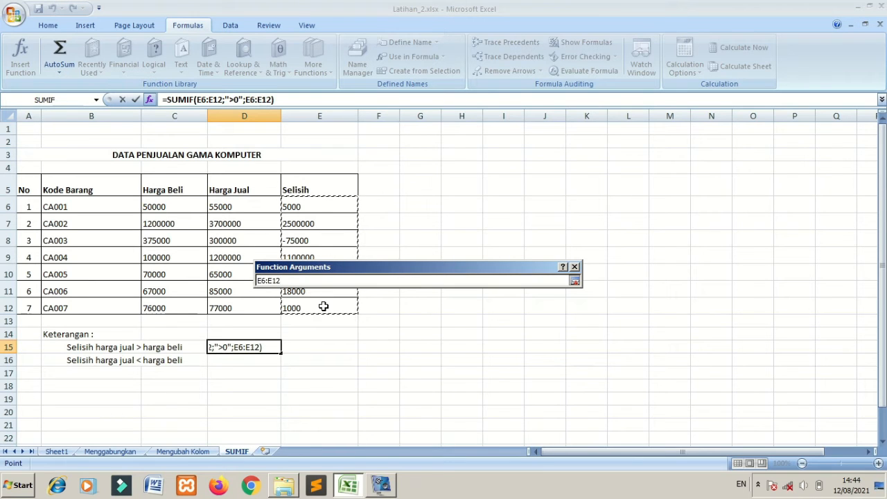
click(575, 282)
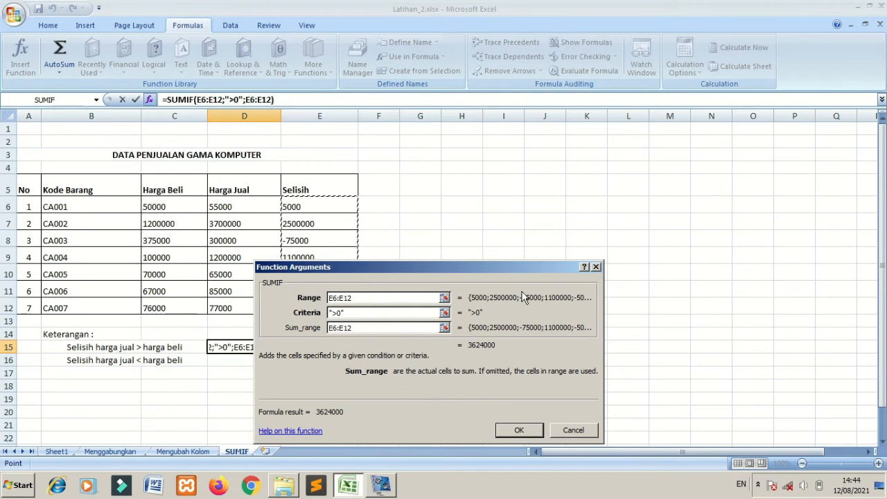
drag(515, 264, 544, 156)
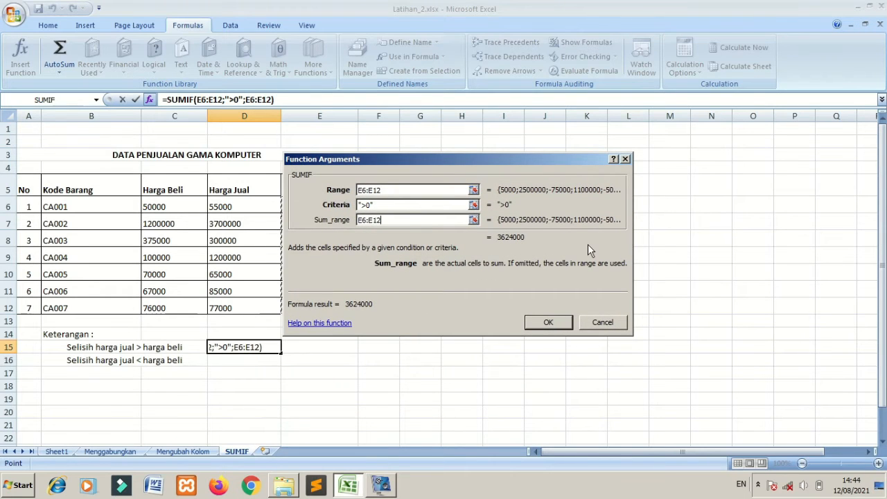
click(551, 322)
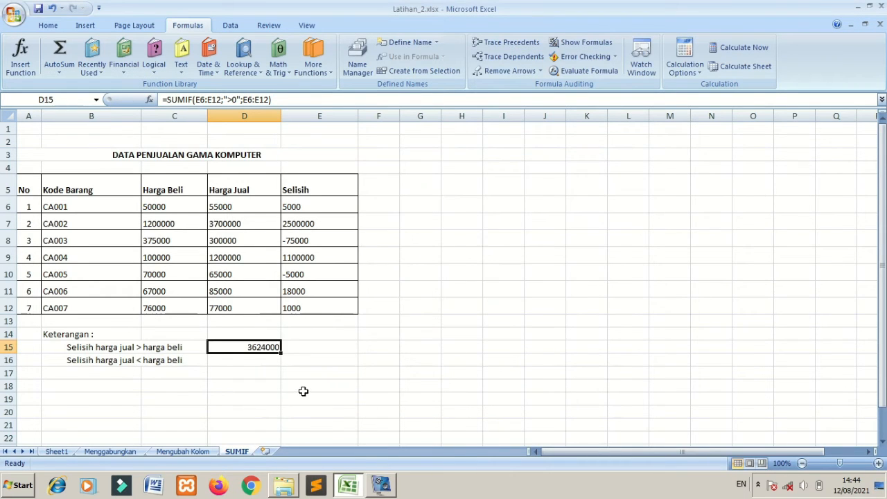
Step: Review the SUMIF formula in D15 and copy it into D16
double_click(262, 347)
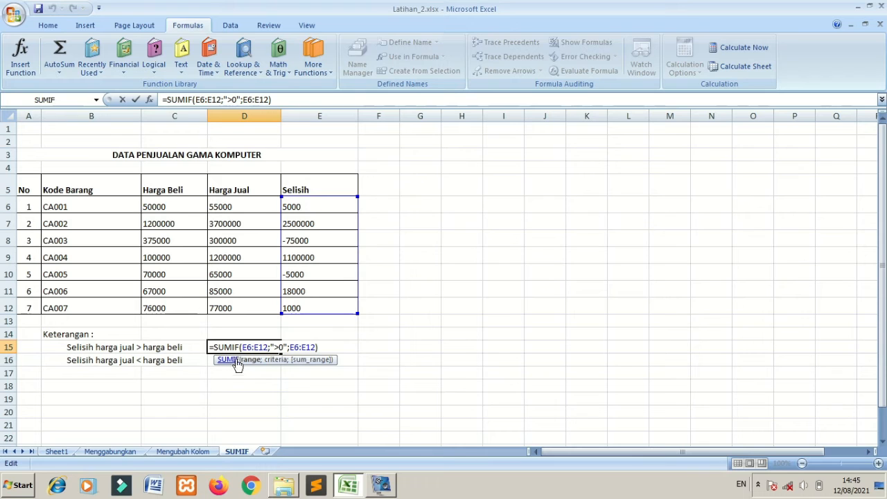
key(Return)
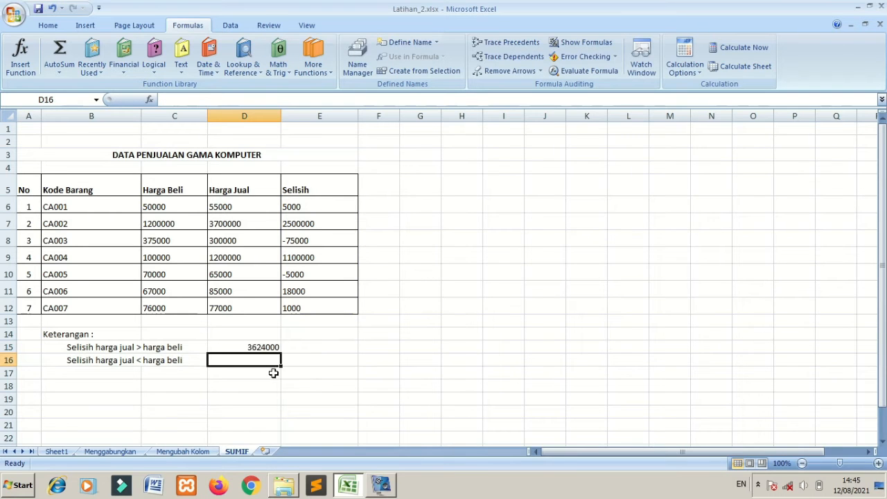
click(256, 347)
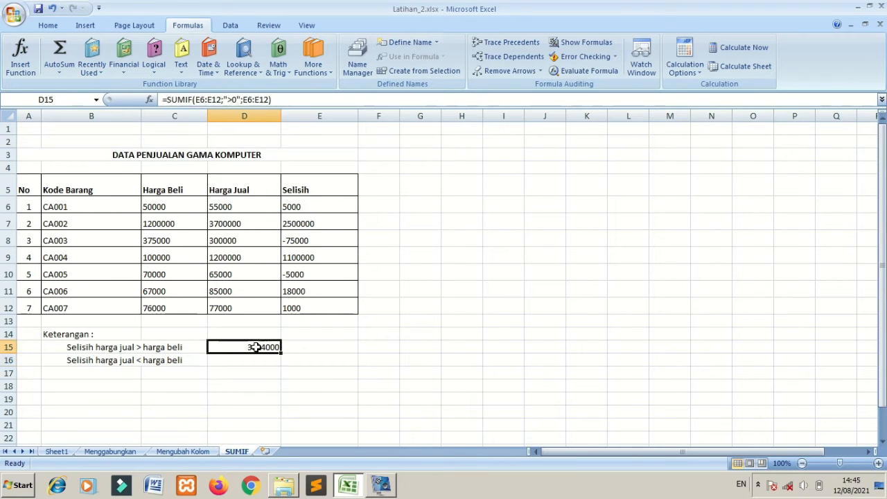
right_click(256, 347)
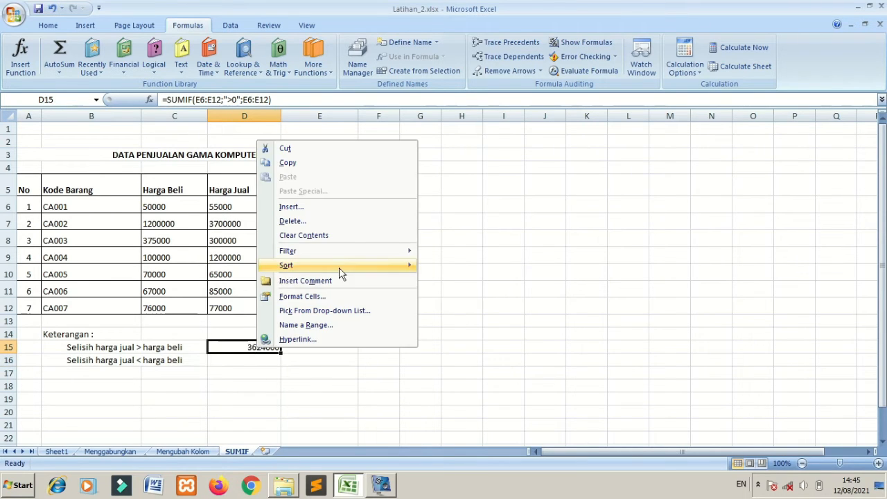
click(302, 164)
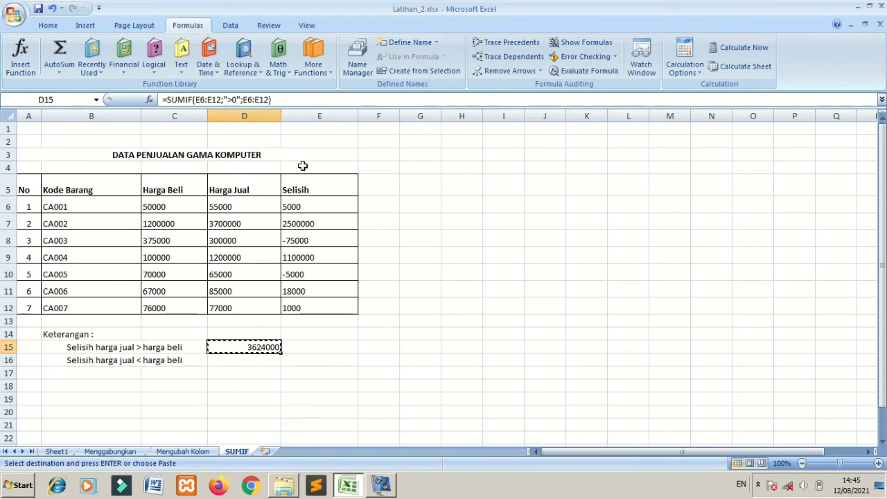
click(251, 361)
right_click(253, 362)
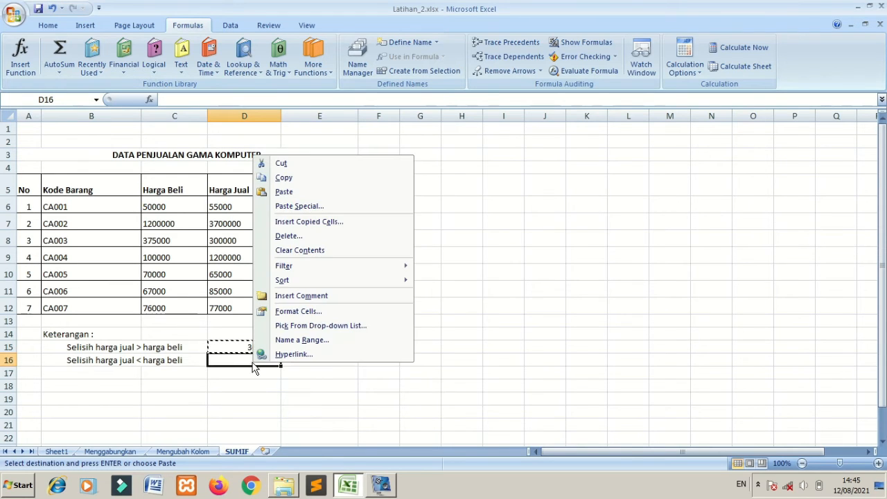
click(313, 193)
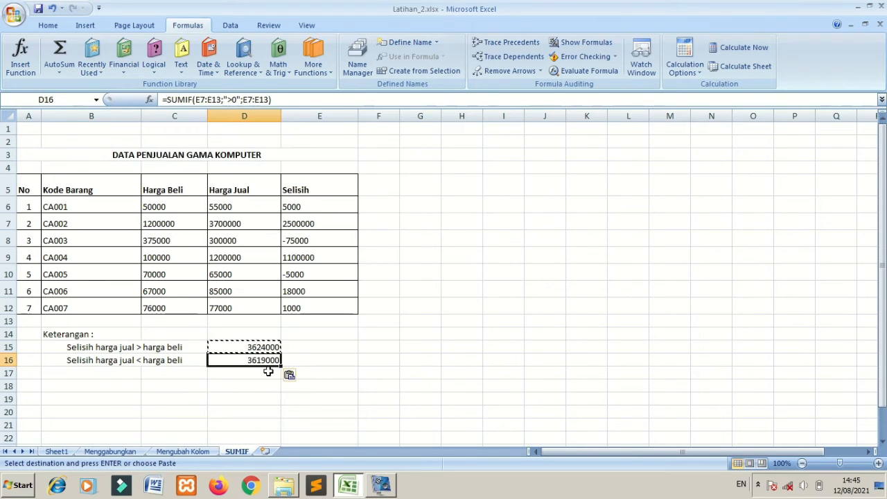
Step: Change the criteria of the SUMIF formula in D16 to "<0"
double_click(260, 357)
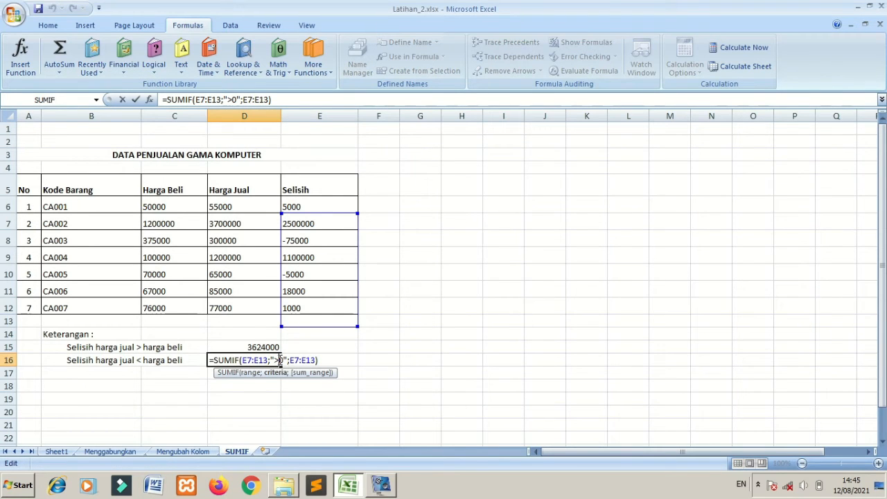
key(BackSpace)
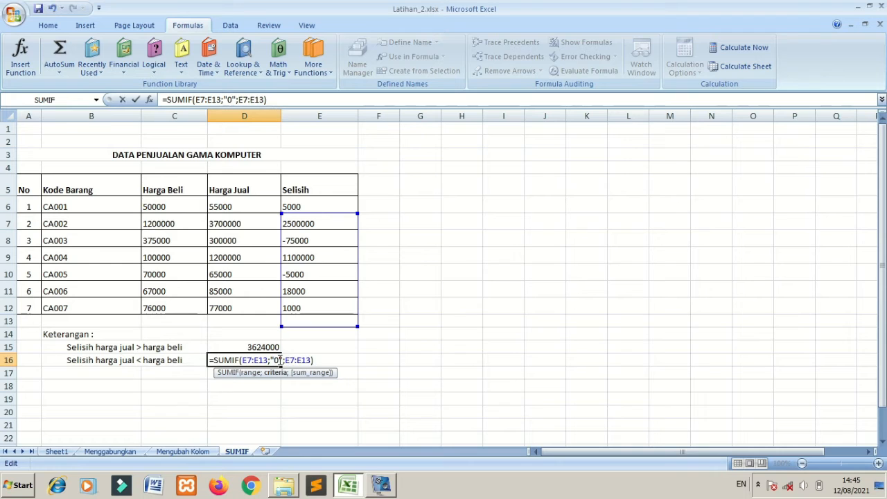
text(<)
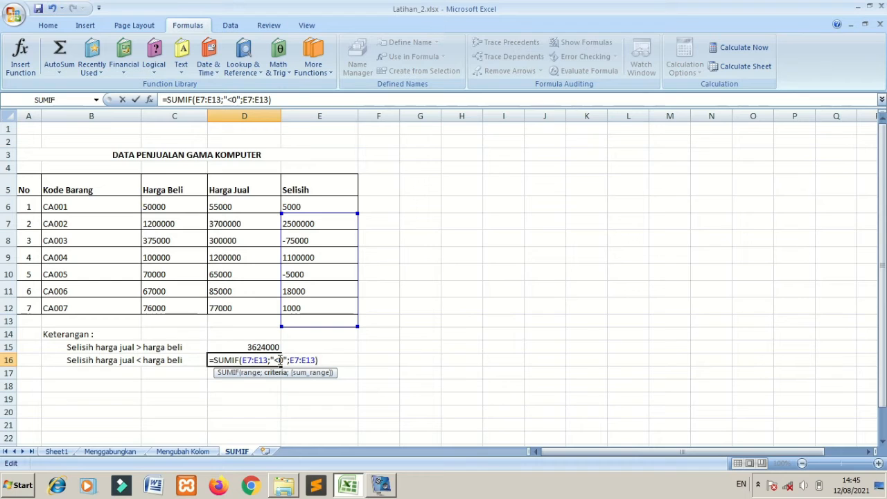
key(Return)
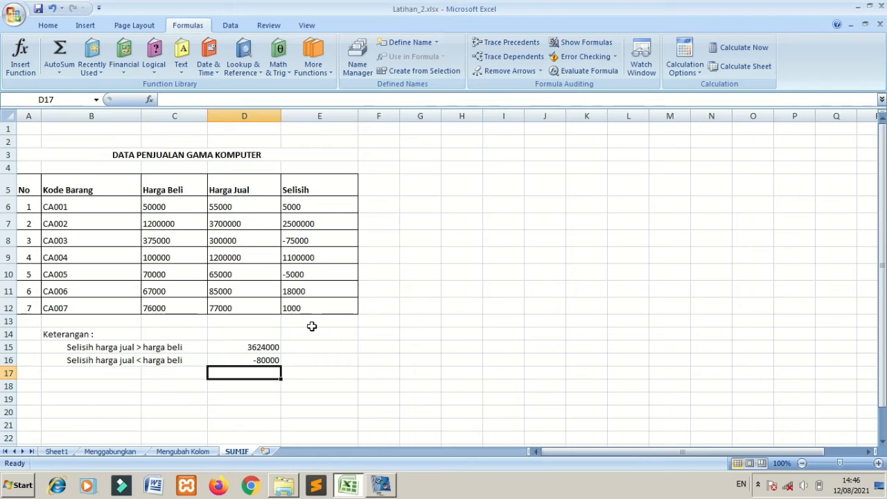
Step: Enter the column headings Properti in B18 and Komisi in C18
click(67, 386)
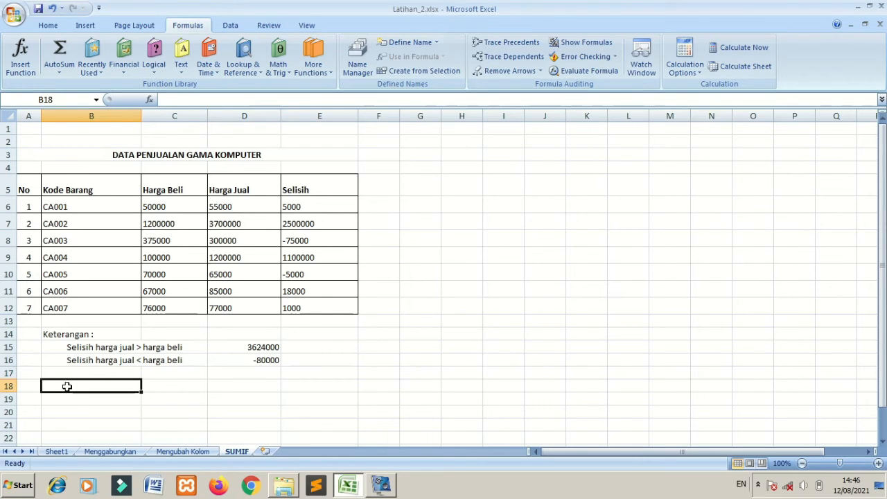
text(Properti)
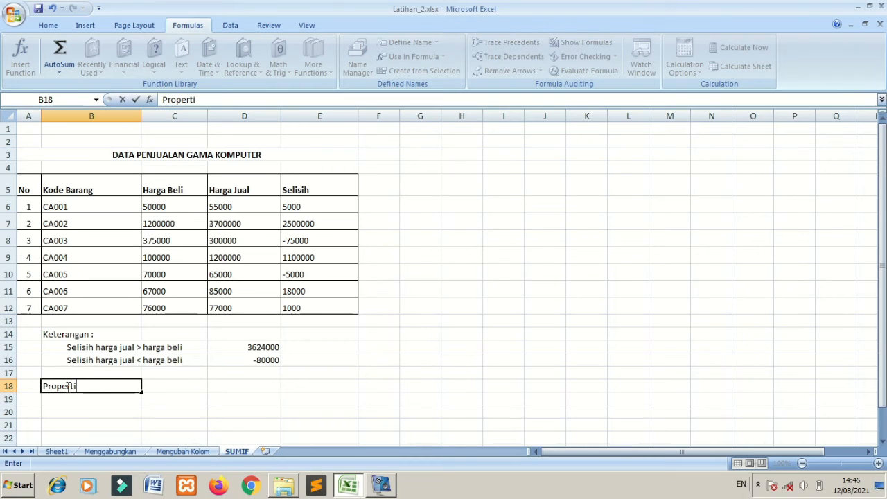
key(Tab)
text(K)
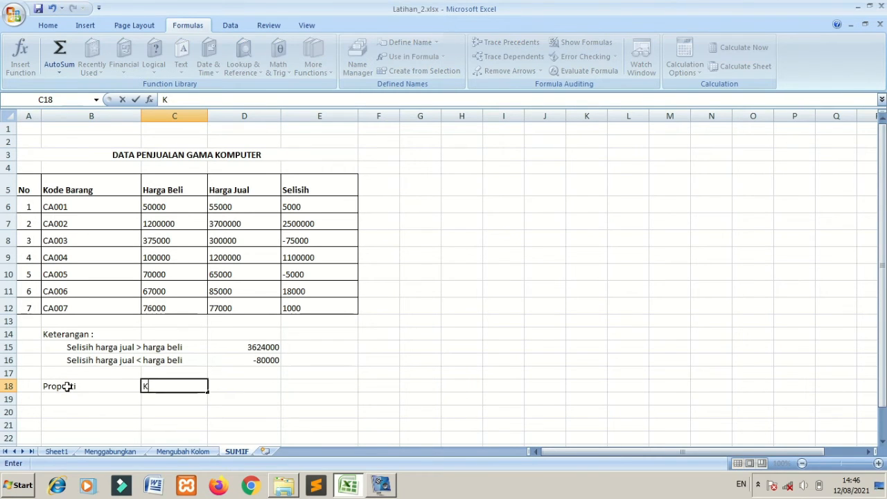
text(omisi)
key(Return)
Step: Enter 10000000 in B19 as the first Properti value
text(5)
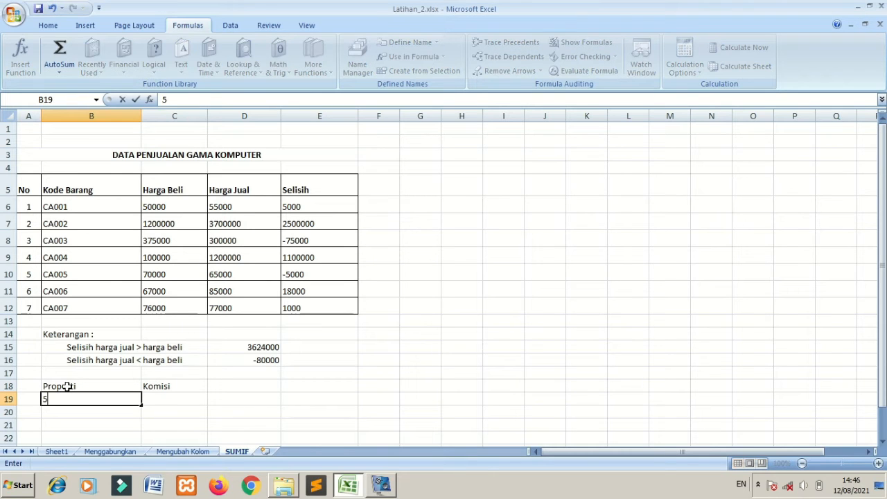
key(BackSpace)
text(1)
text(0)
key(BackSpace)
text(00000)
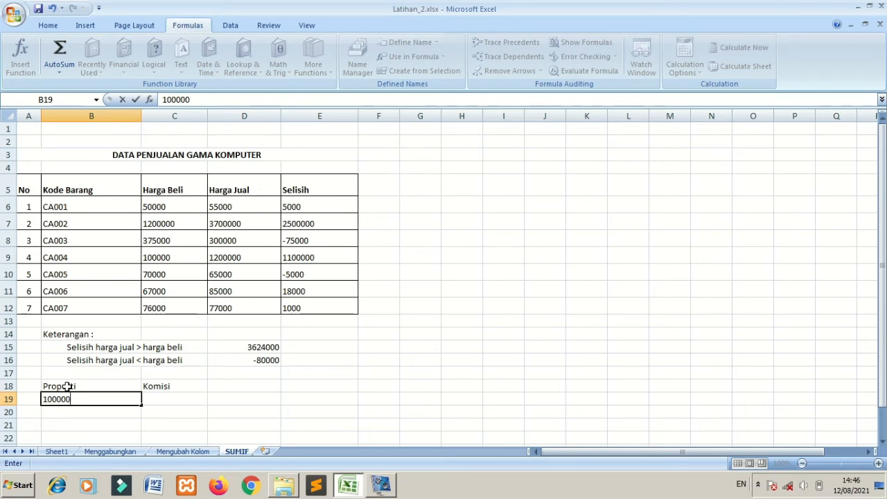
text(00)
key(Return)
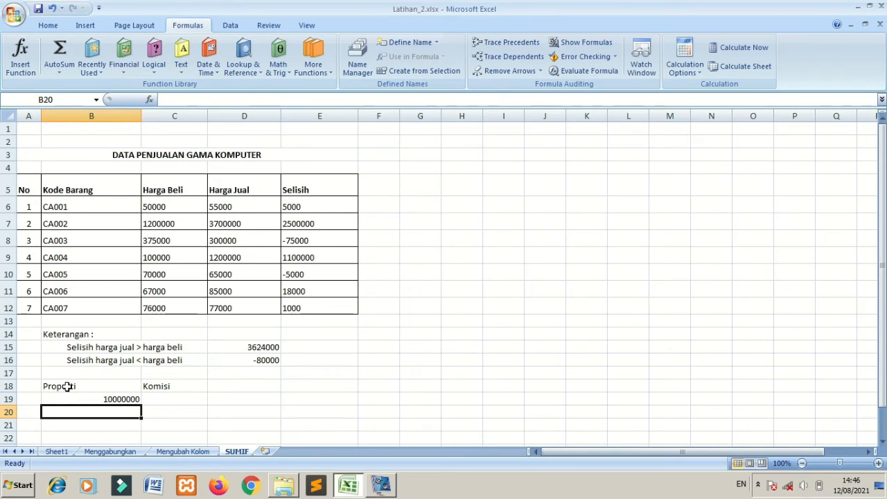
Step: Enter 20000000 in B20 and extend the series from B19:B20 down to B22
click(129, 400)
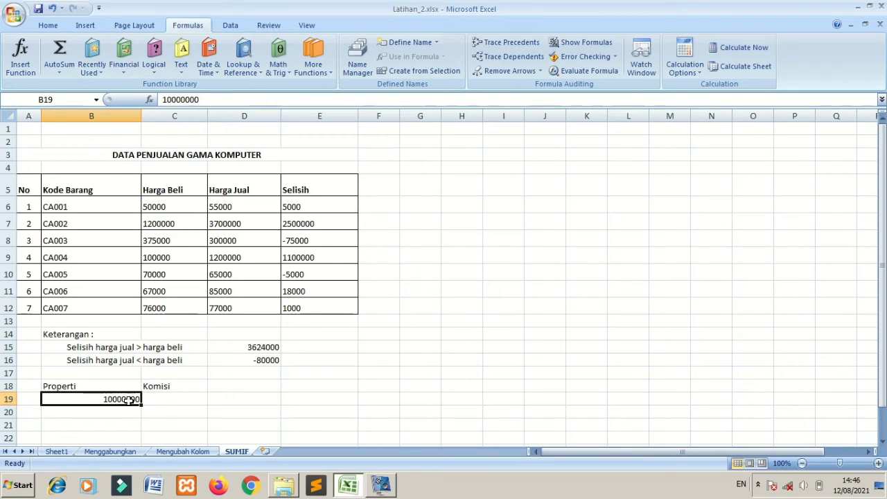
click(129, 412)
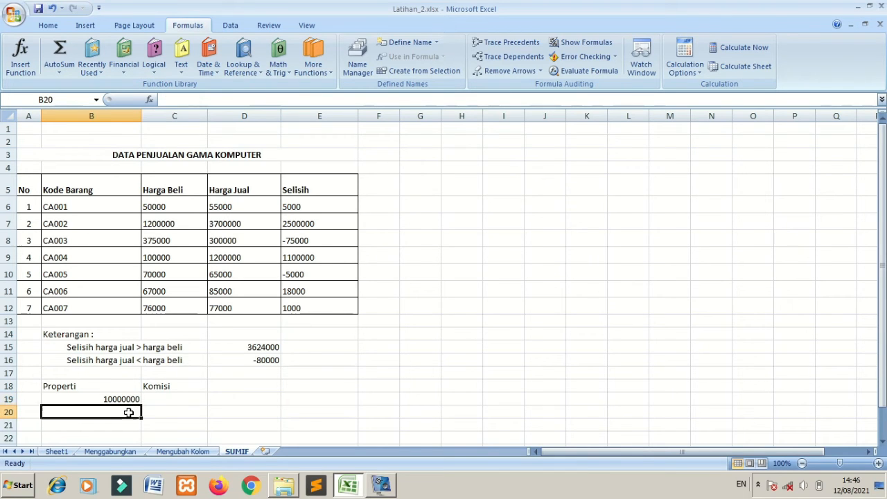
text(2000000)
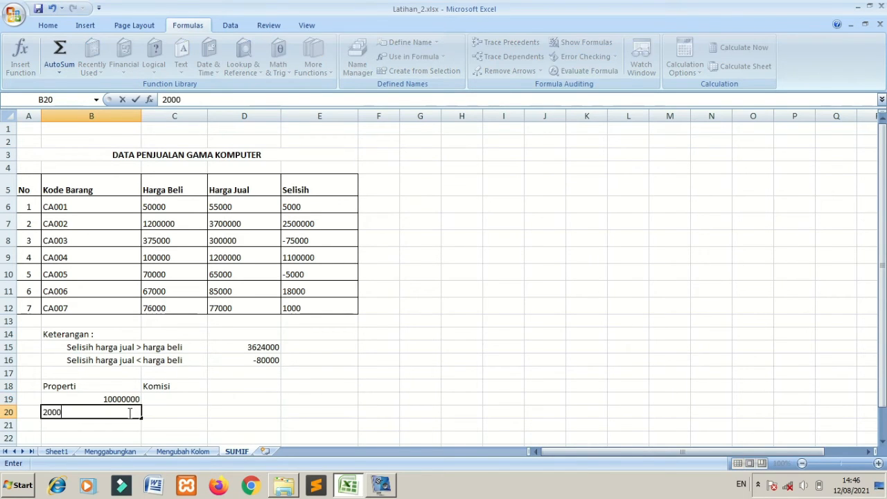
key(Return)
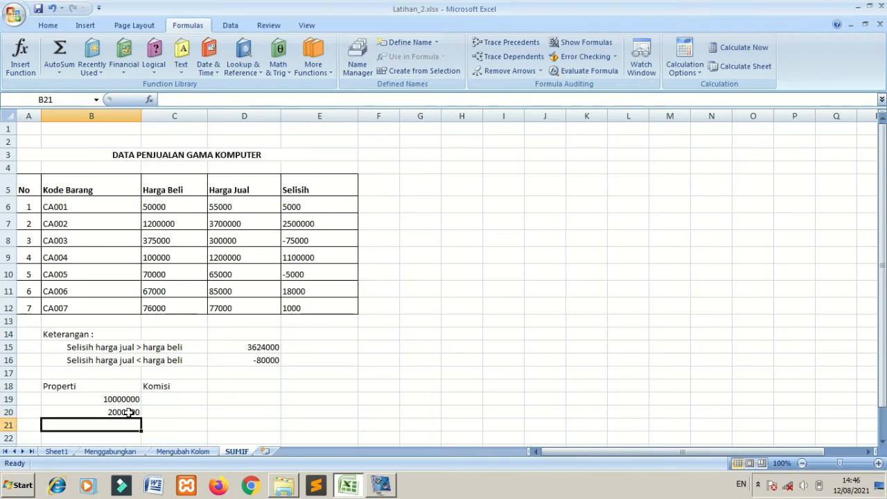
double_click(129, 412)
text(0)
key(Return)
click(131, 398)
mouse_move(131, 398)
mouse_down()
mouse_move(127, 414)
mouse_move(141, 425)
mouse_move(142, 443)
mouse_move(127, 386)
mouse_move(126, 407)
mouse_up()
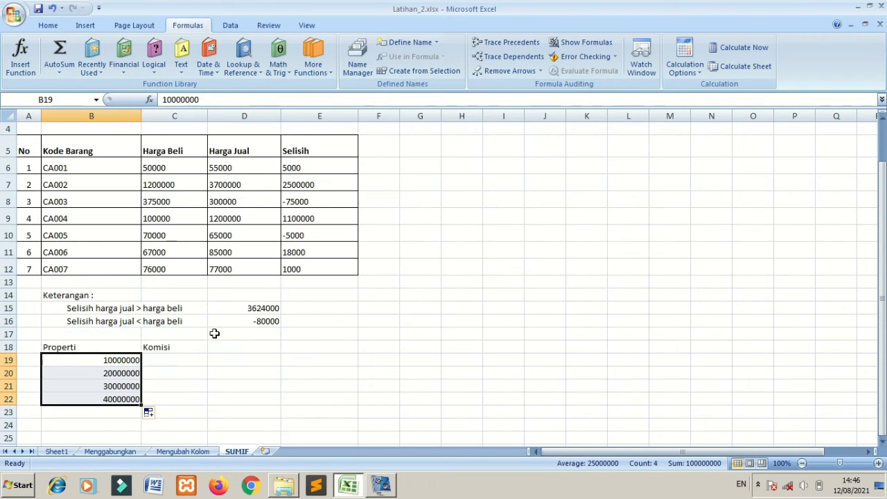
Step: Enter the first two Komisi values, 5000000 in C19 and 7000000 in C20
click(176, 361)
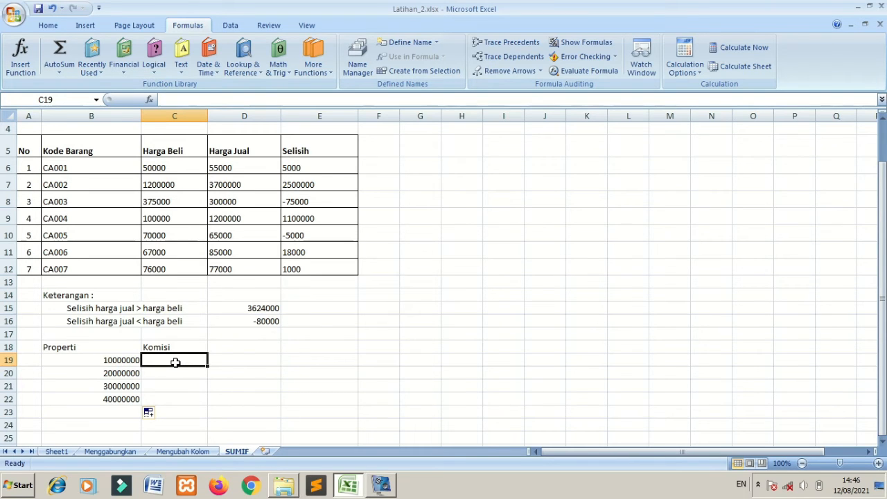
text(500000)
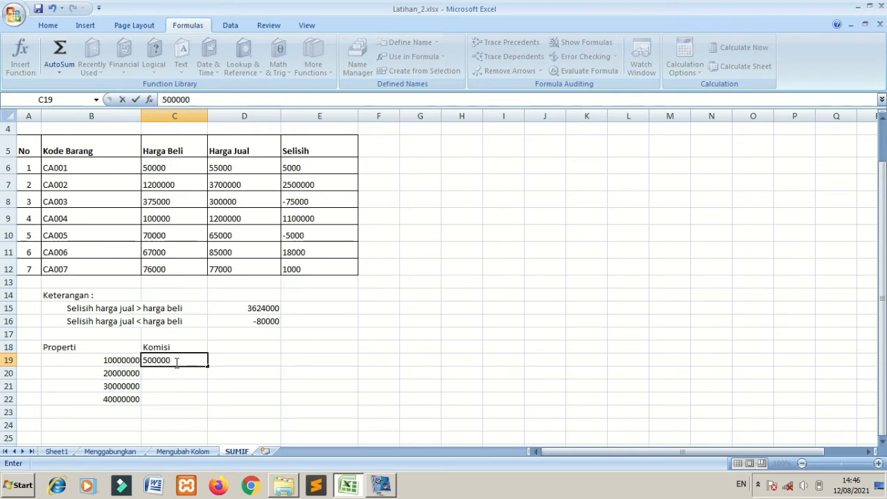
text(0)
key(Return)
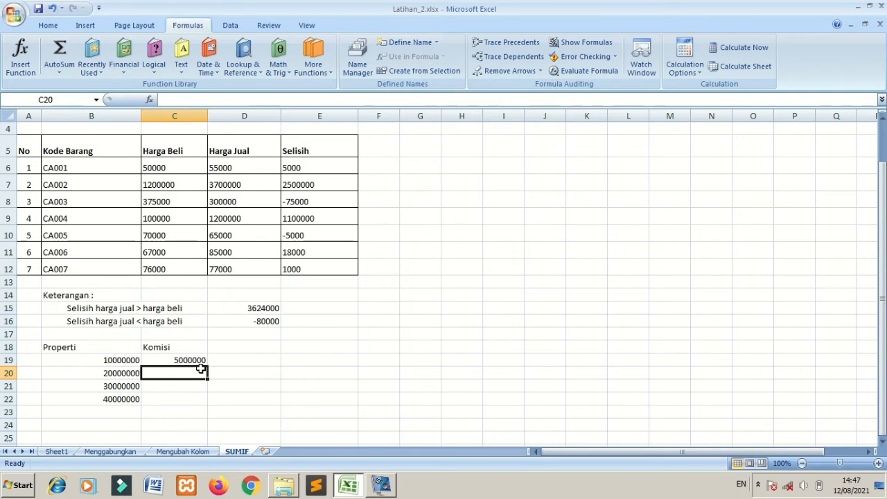
text(7000)
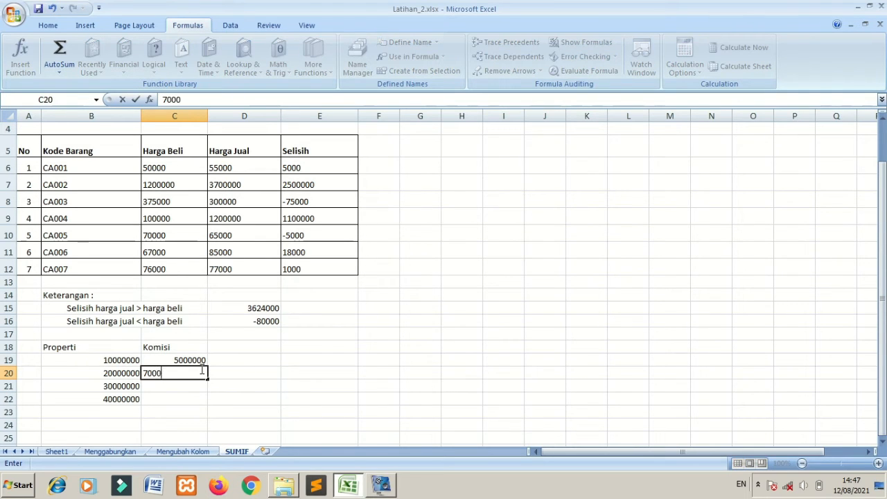
text(000)
key(Return)
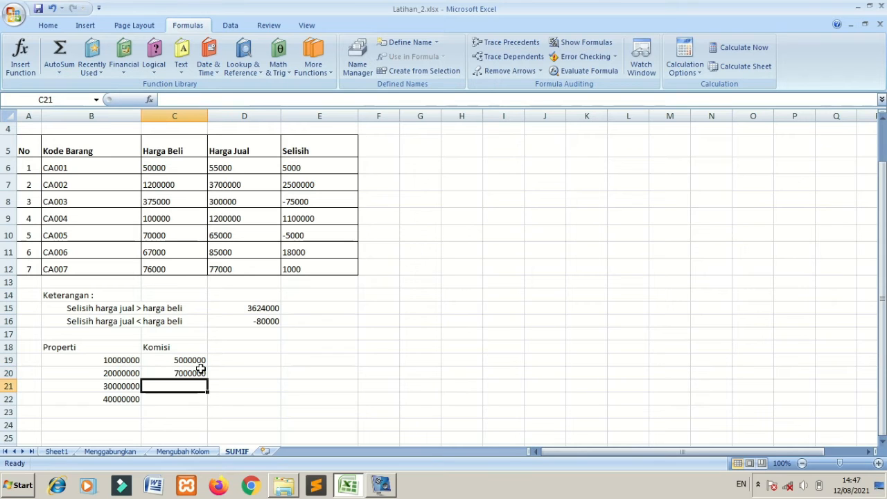
Step: Enter the remaining Komisi values, 8000000 in C21 and 9000000 in C22
click(199, 374)
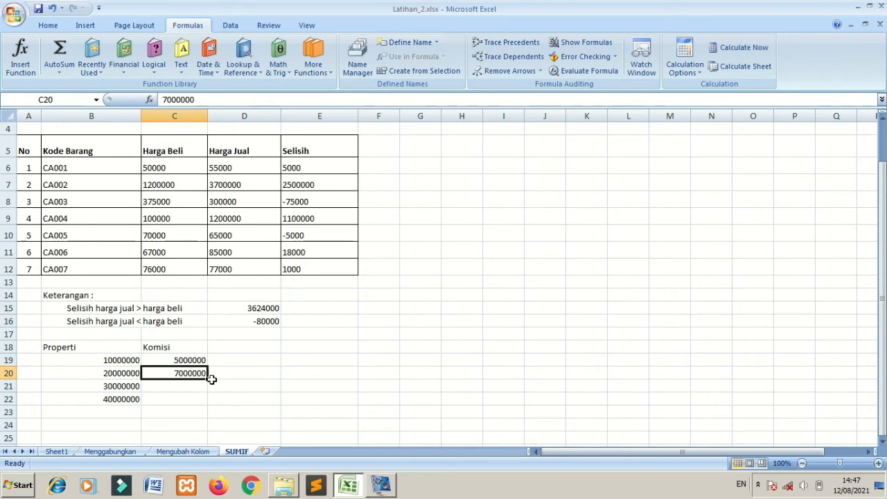
click(198, 387)
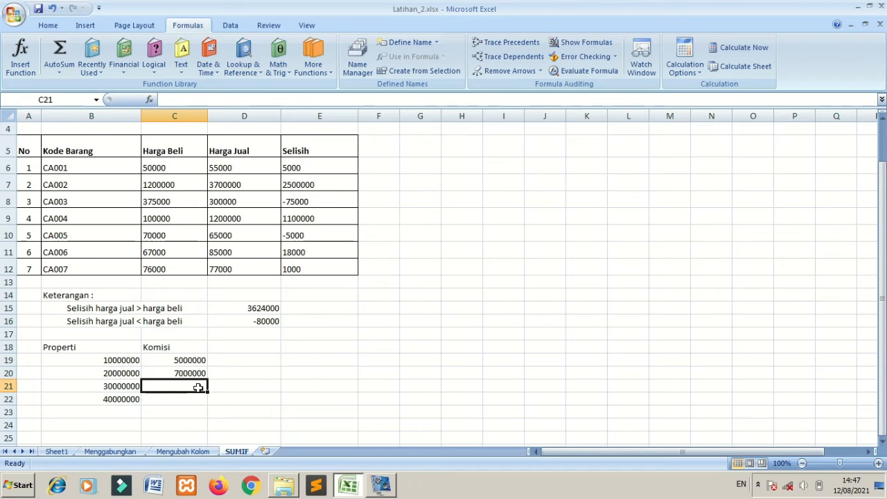
text(8000000)
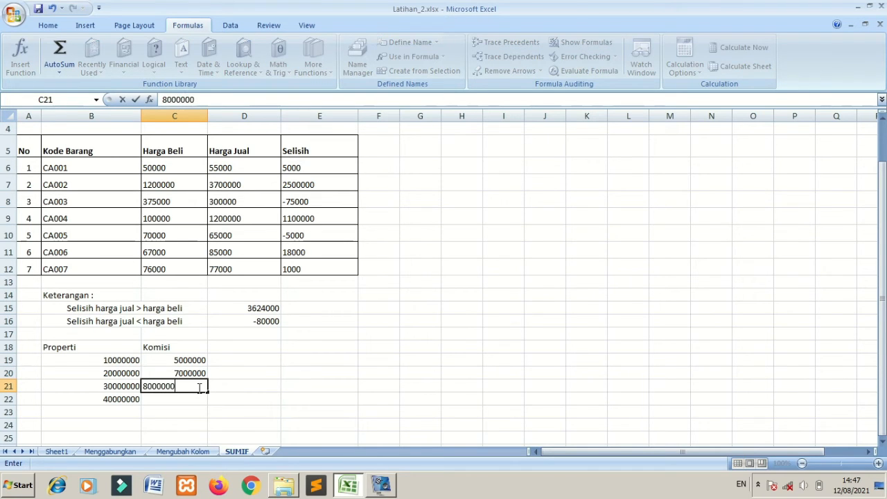
key(Return)
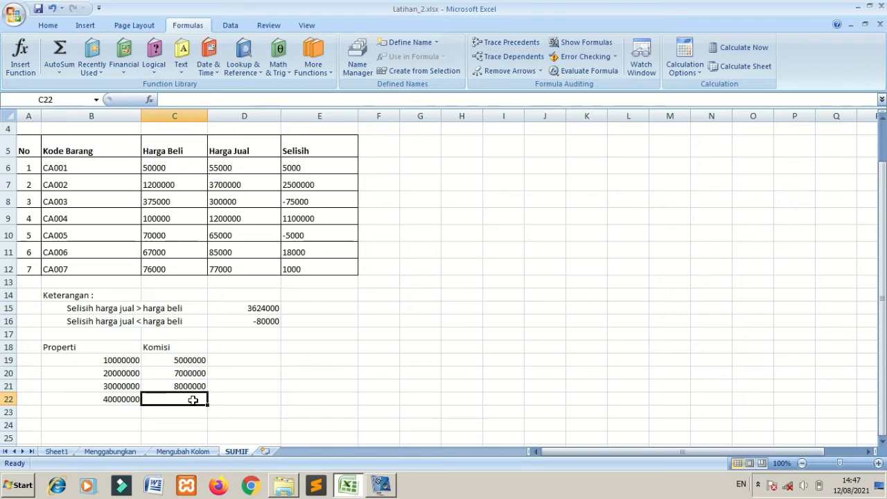
text(9000000)
key(Return)
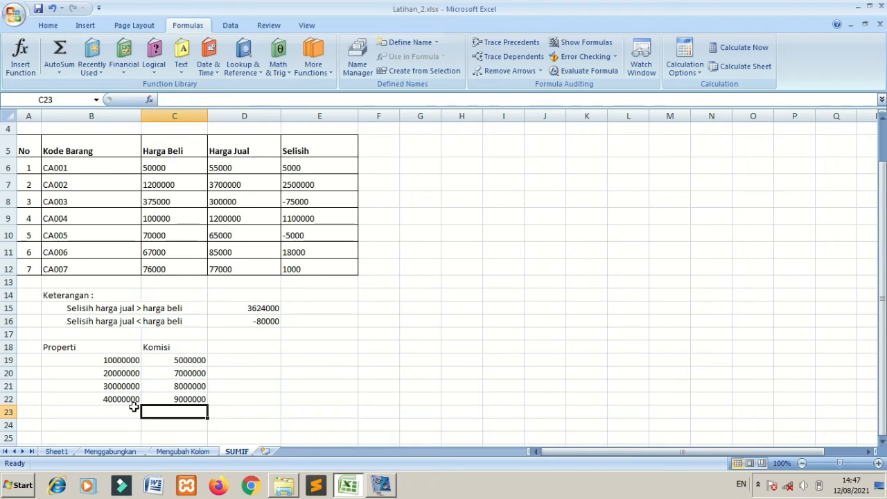
Step: Begin a SUMIF formula in B26 with the Properti values B19:B22 as its range
click(130, 387)
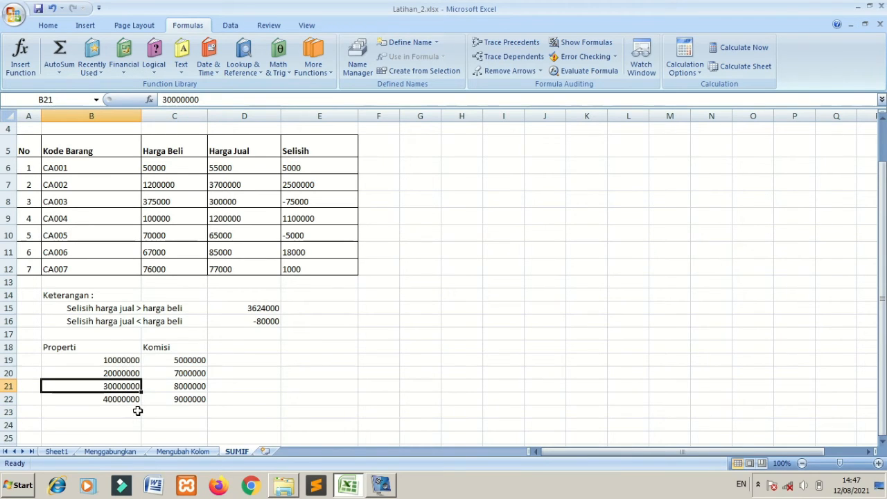
click(194, 413)
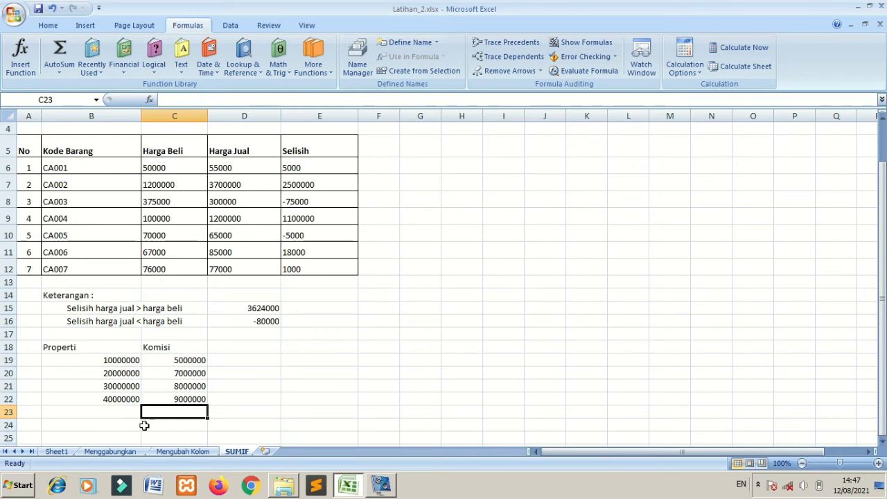
key(Down)
key(Down)
key(Down)
key(Down)
key(Down)
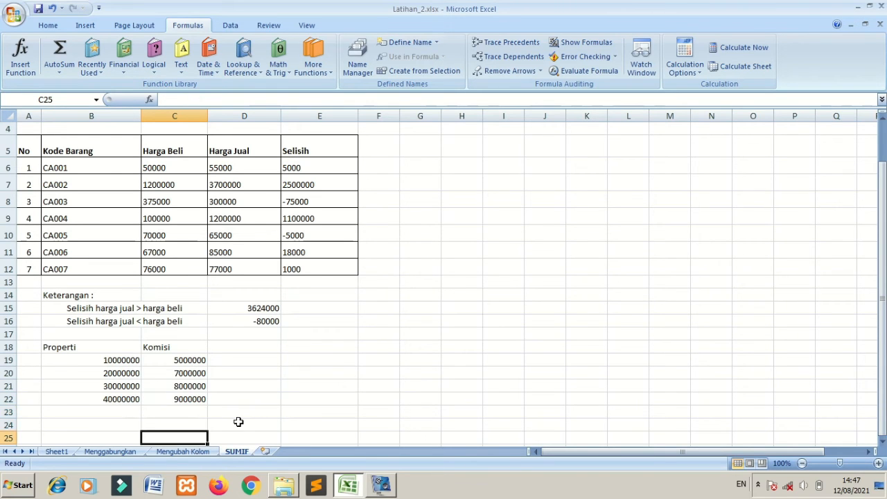
key(Up)
key(Up)
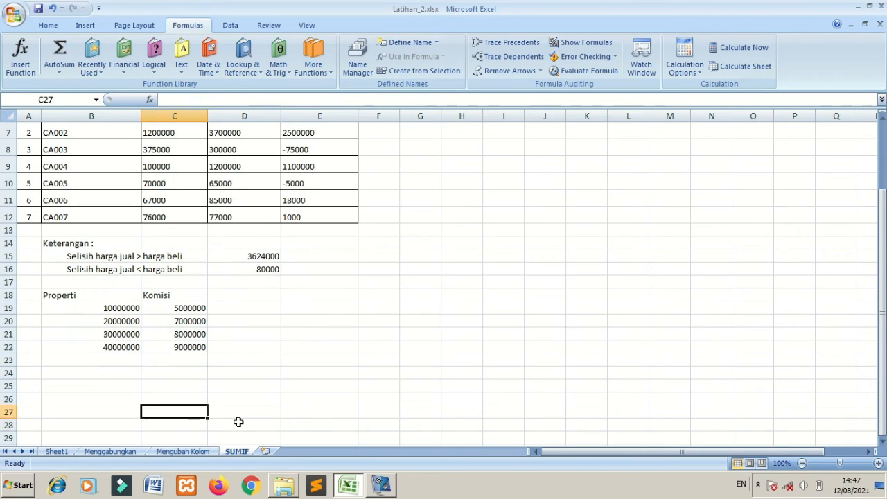
key(Left)
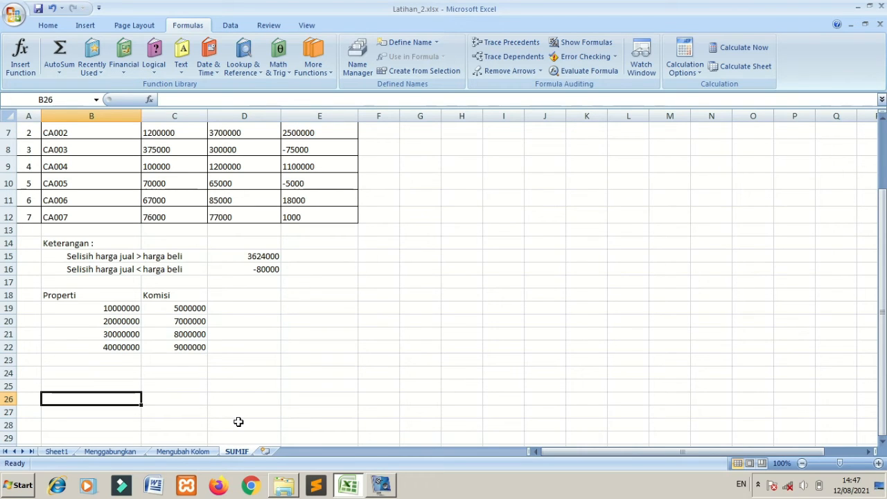
text(=)
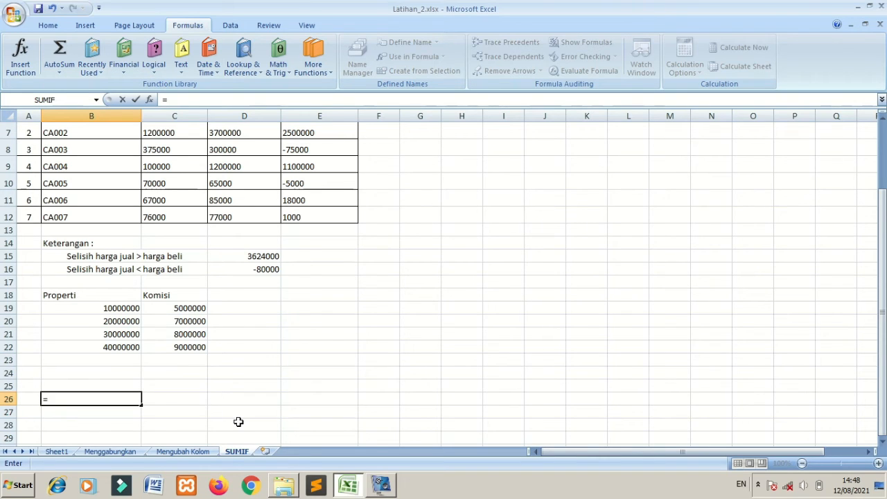
text(SUMIF()
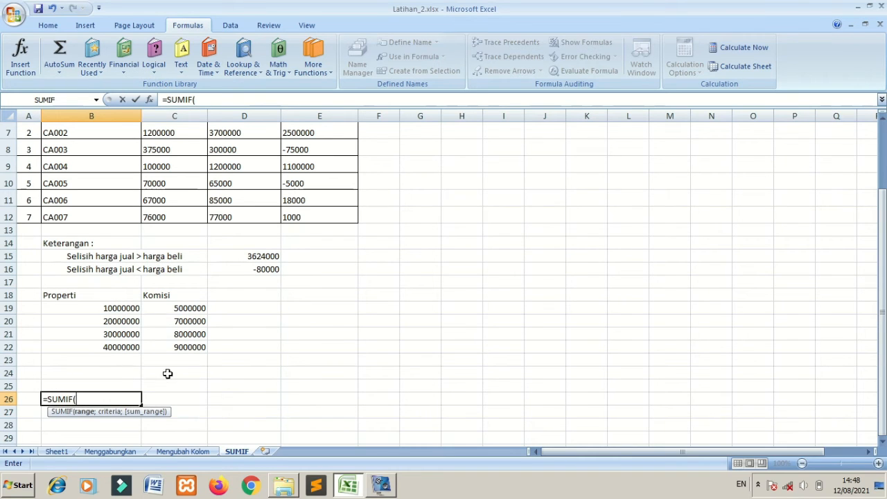
drag(131, 311, 126, 344)
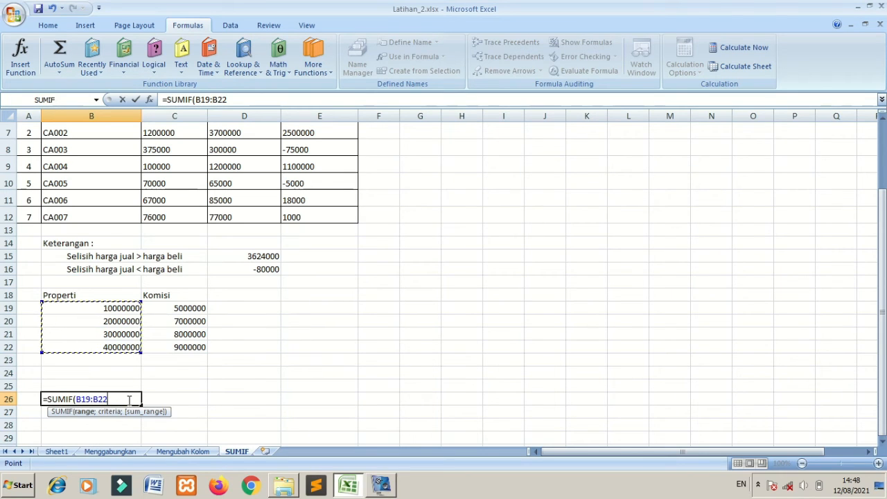
Step: Complete the SUMIF formula in B26 with the criteria ">10000000" and the sum range B19:B220
text(;)
text(">100000)
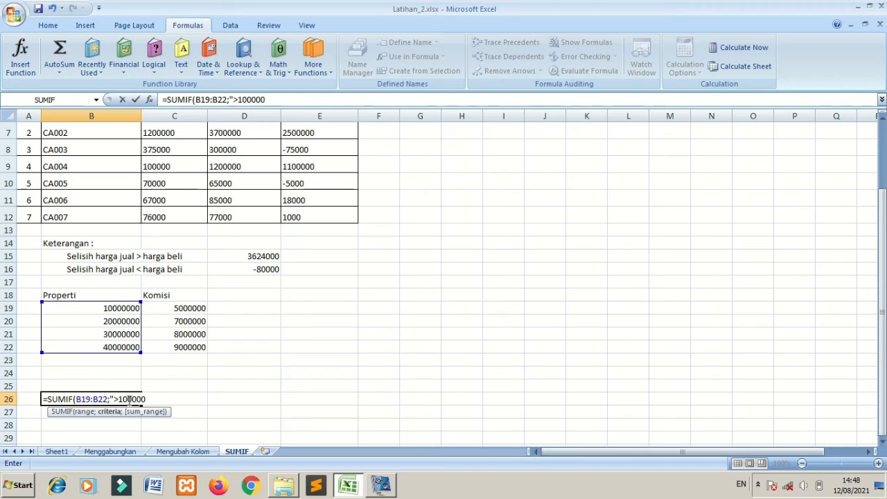
text(00")
text(;)
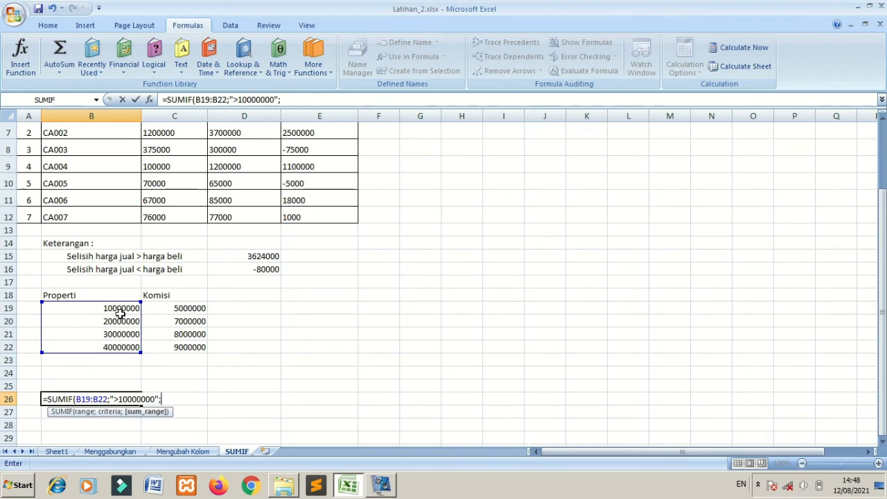
drag(119, 308, 123, 354)
text(0)
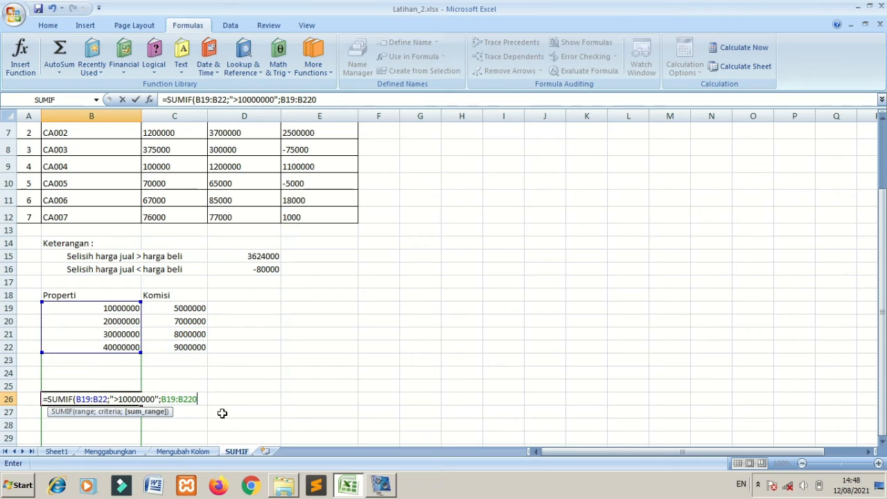
text())
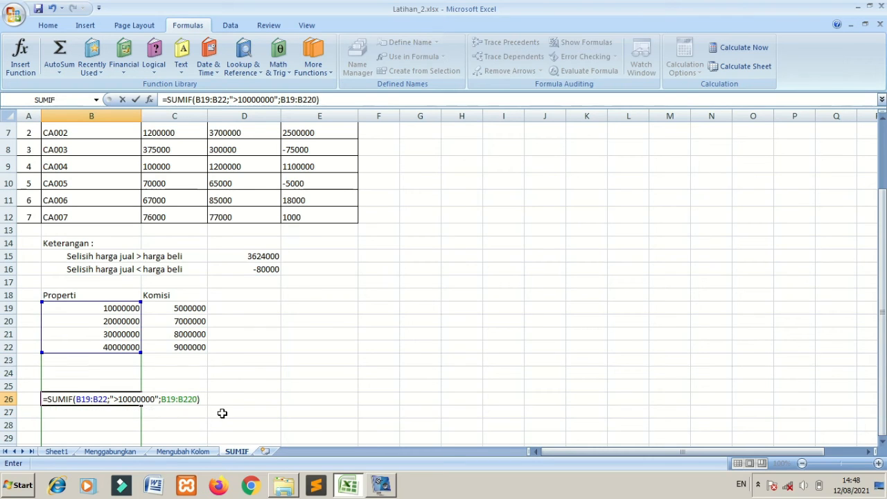
key(Return)
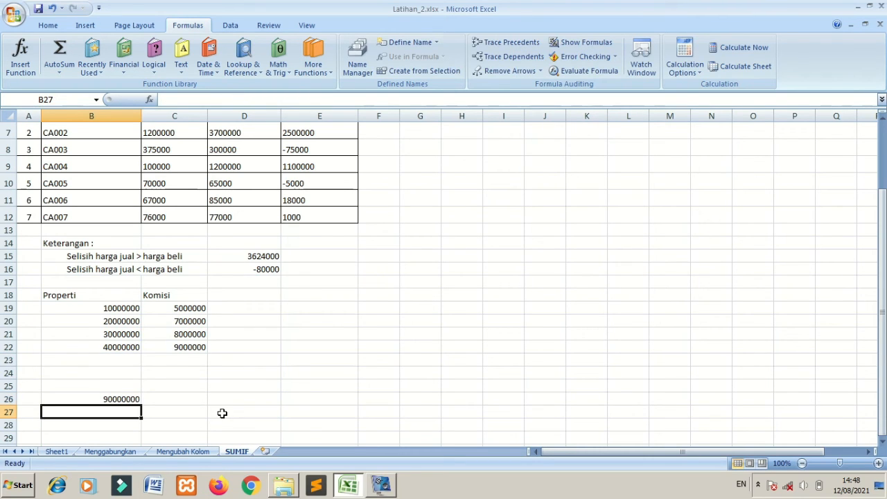
Step: Check the SUMIF formula in B26 against the first Properti and Komisi values in row 19
click(127, 402)
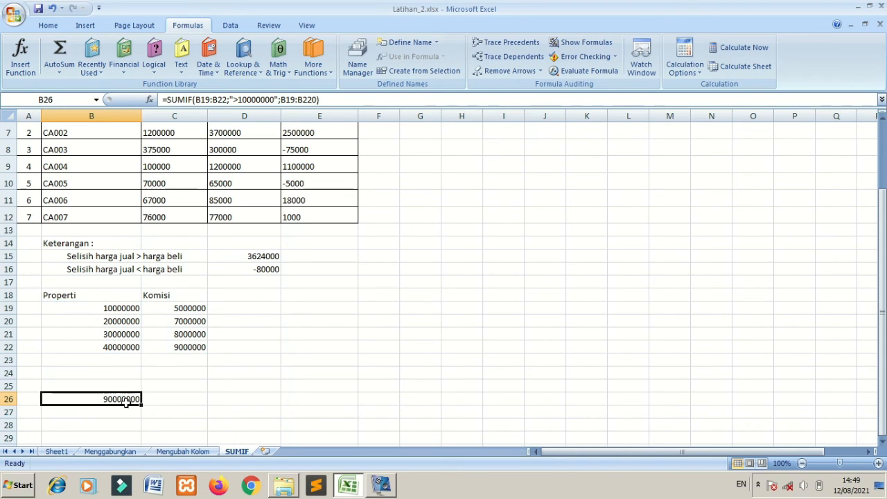
click(116, 308)
double_click(117, 400)
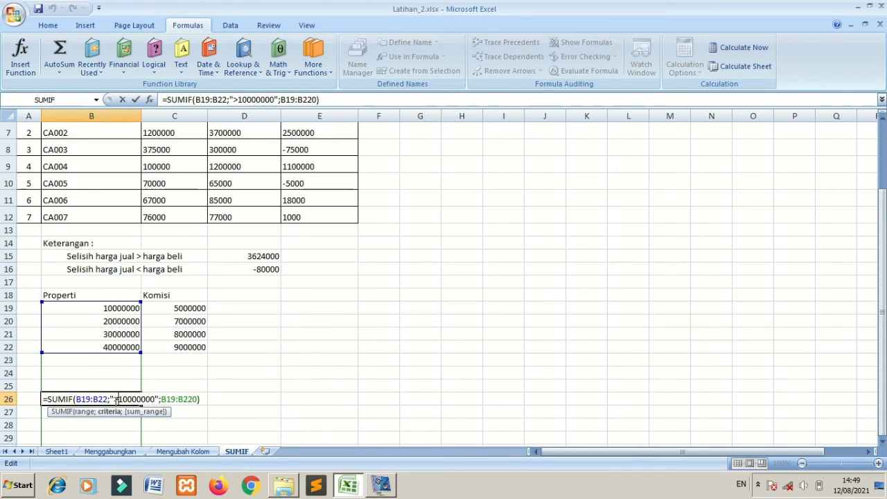
key(Return)
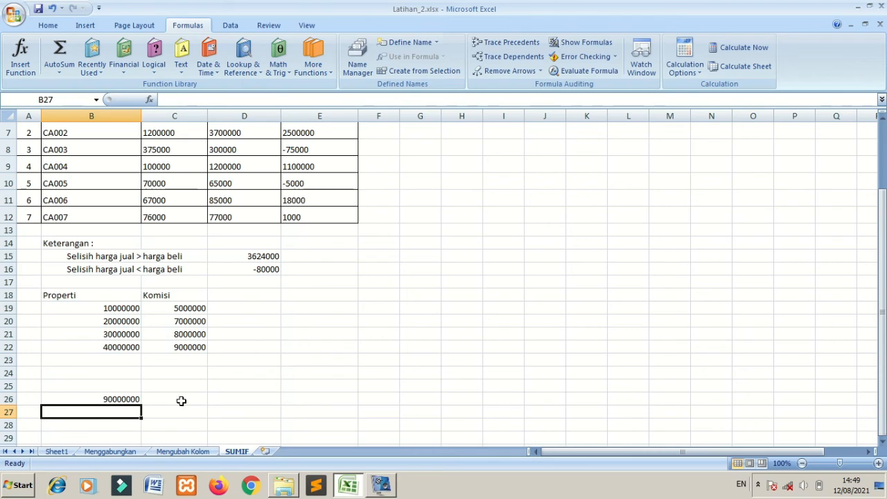
click(194, 307)
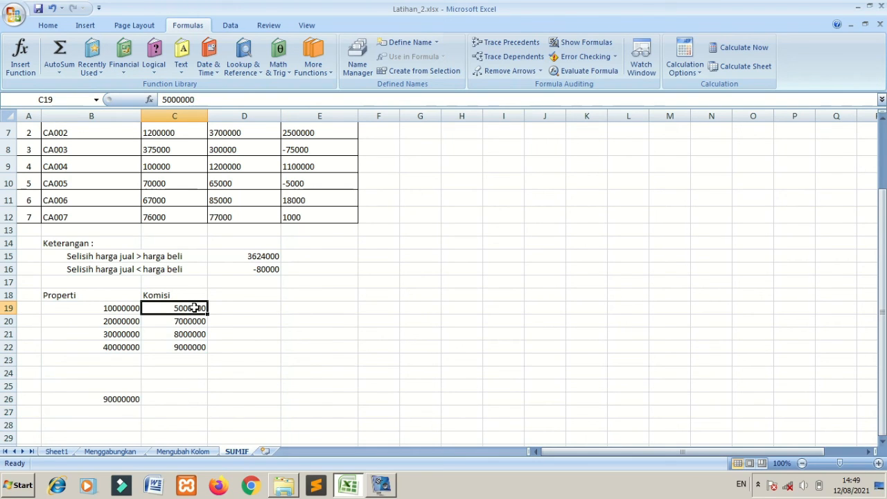
click(177, 400)
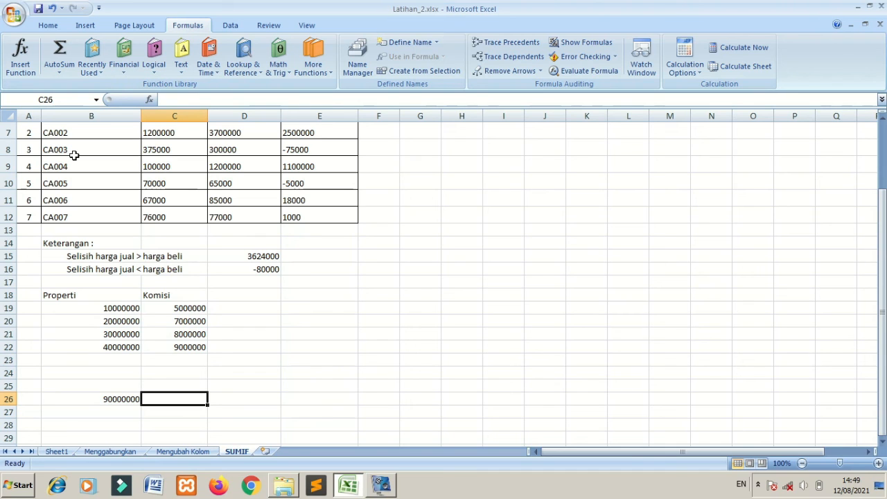
Step: Examine the range, criteria and sum range arguments of the SUMIF formula in B26
click(113, 404)
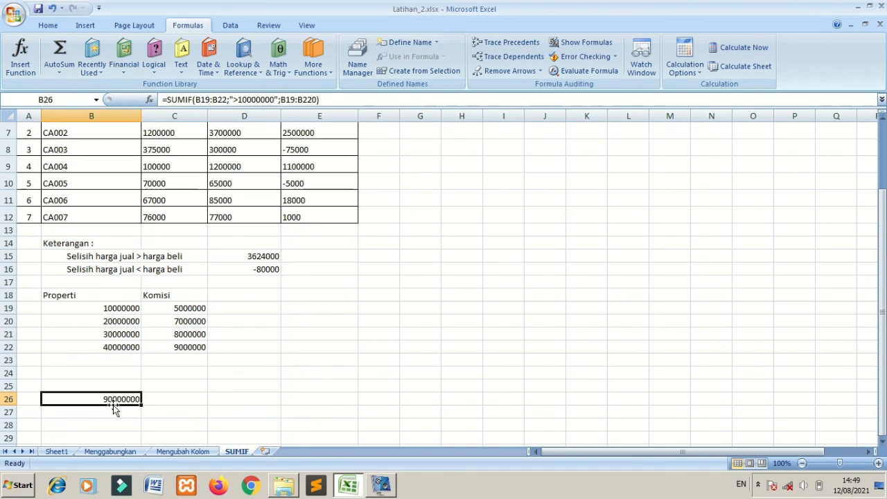
double_click(111, 400)
double_click(83, 400)
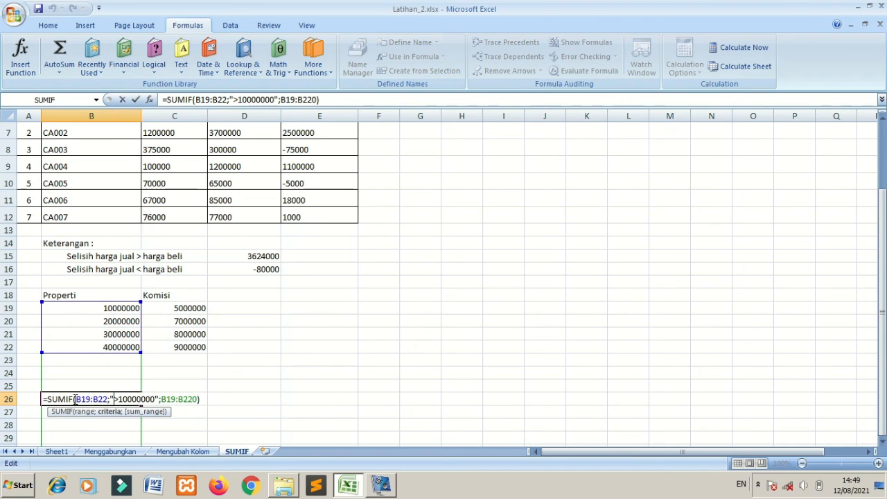
click(109, 400)
drag(109, 399, 78, 400)
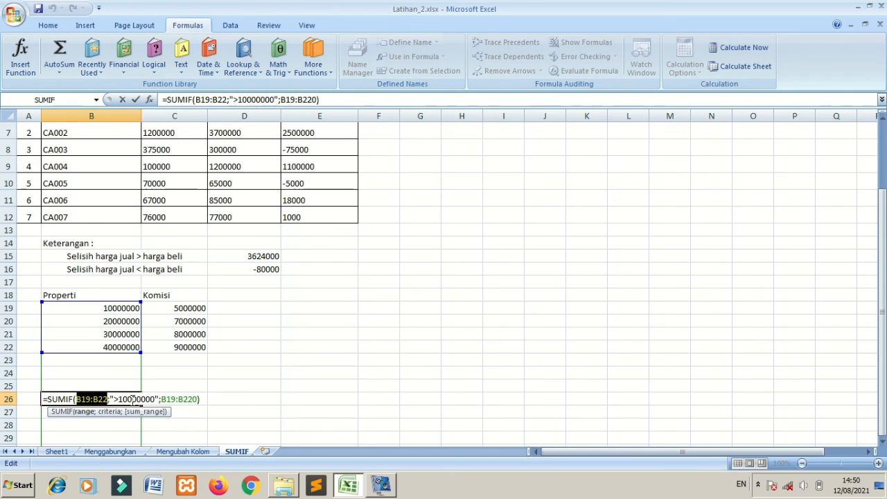
click(145, 399)
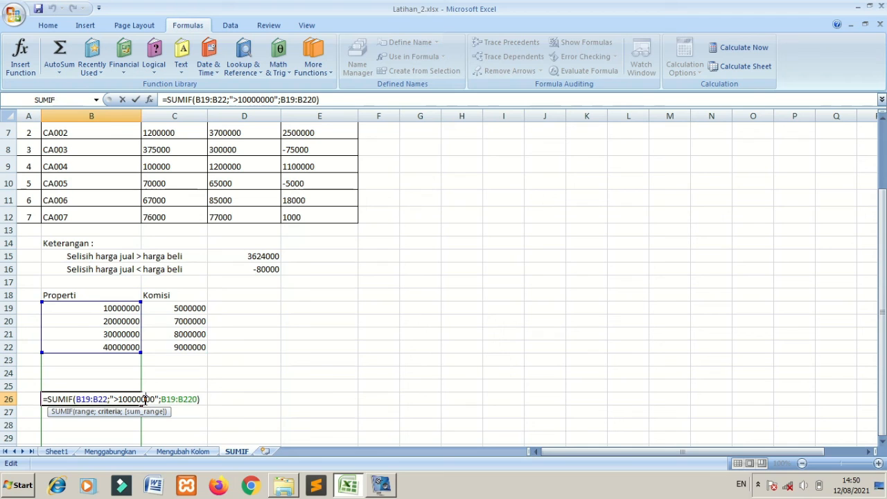
click(173, 400)
key(BackSpace)
key(Return)
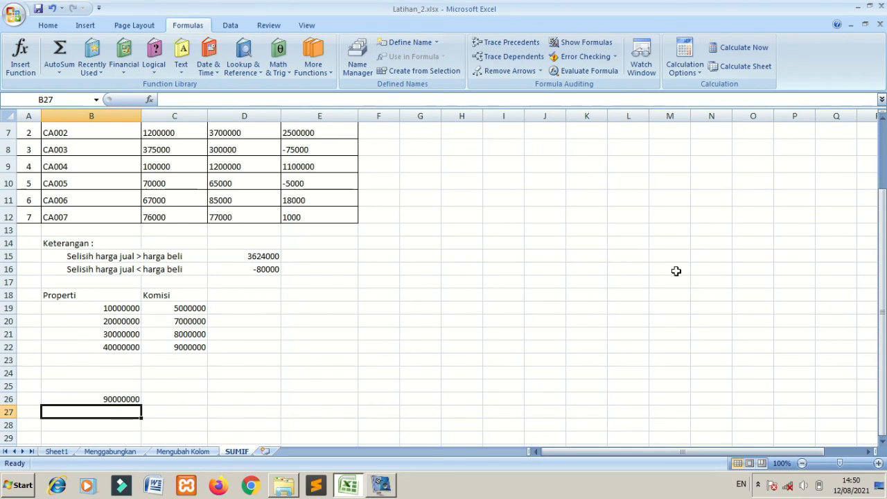
drag(882, 212, 883, 142)
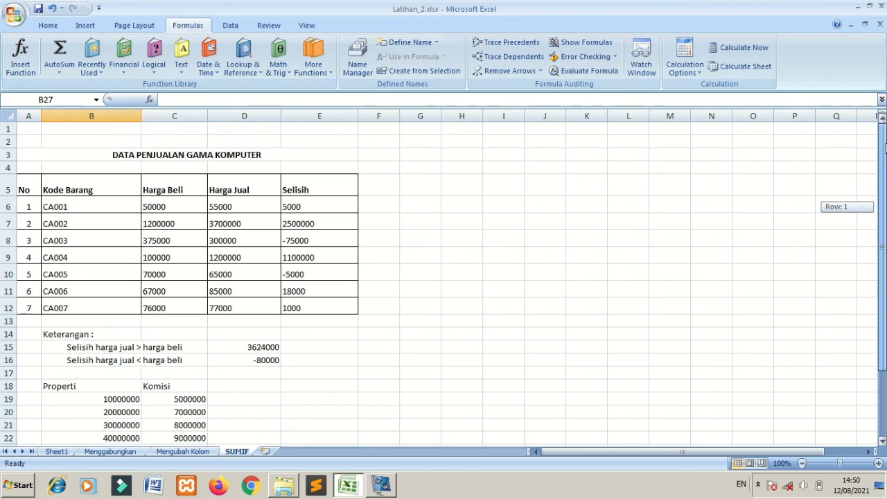
drag(885, 148, 884, 148)
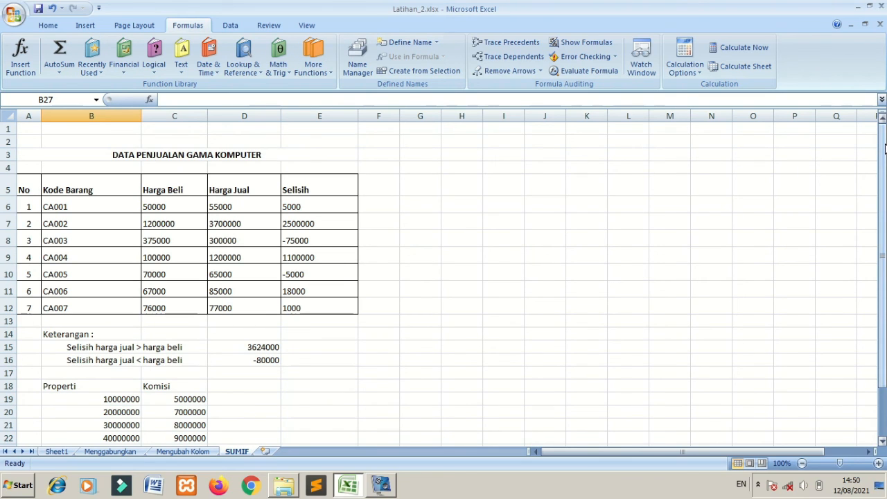